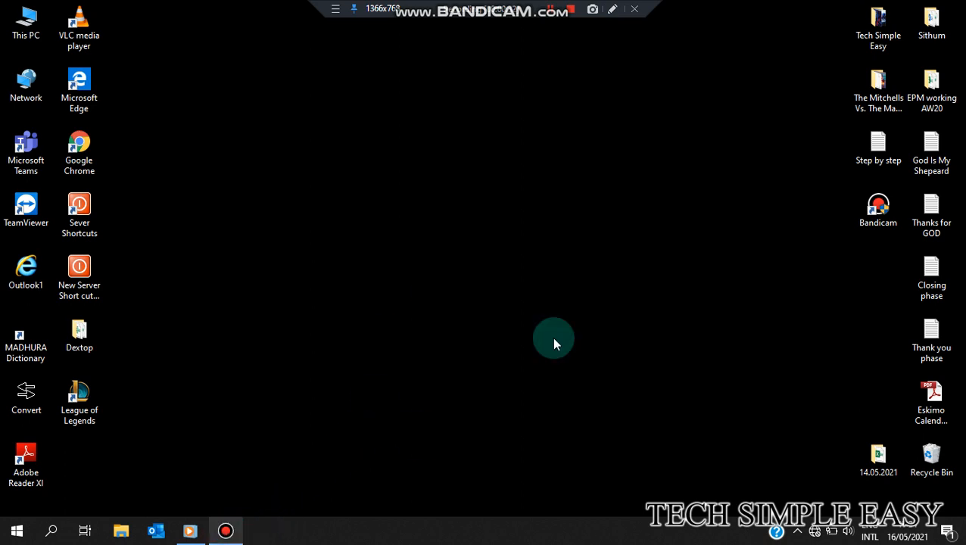
right_click(554, 267)
click(591, 308)
right_click(464, 177)
click(495, 219)
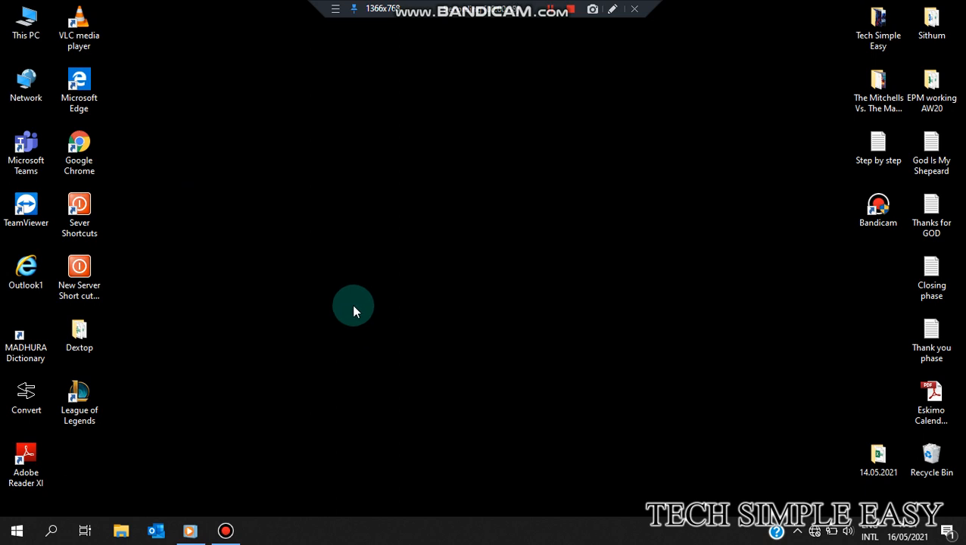
Step: Schedule a shutdown in 1200 seconds by running the command "shutdown -s -t 1200"
key(super+r)
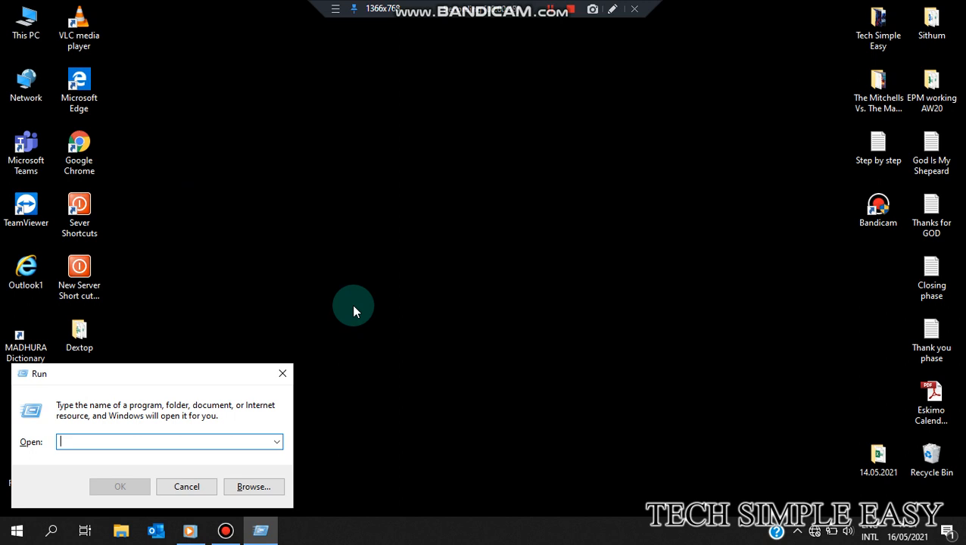
text(shutd)
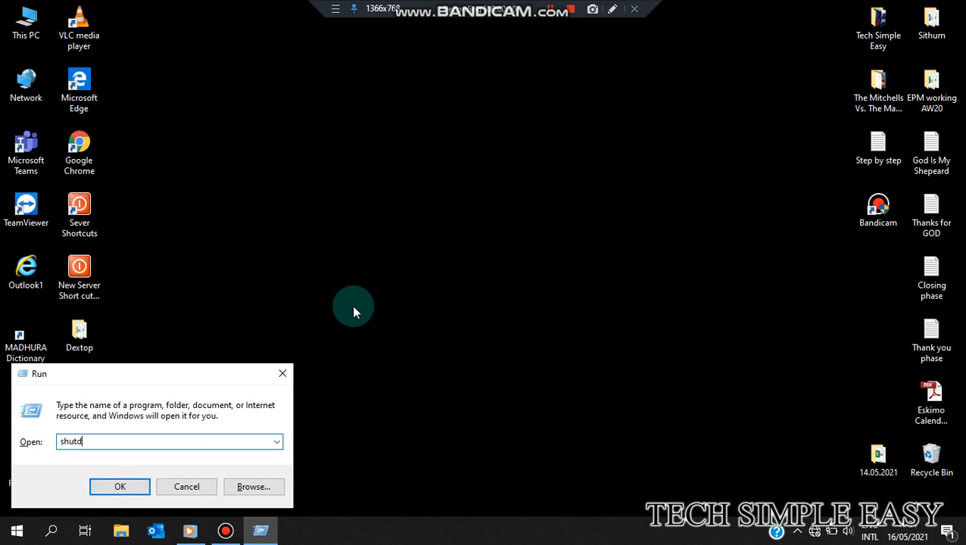
text(own -s -t)
text(120)
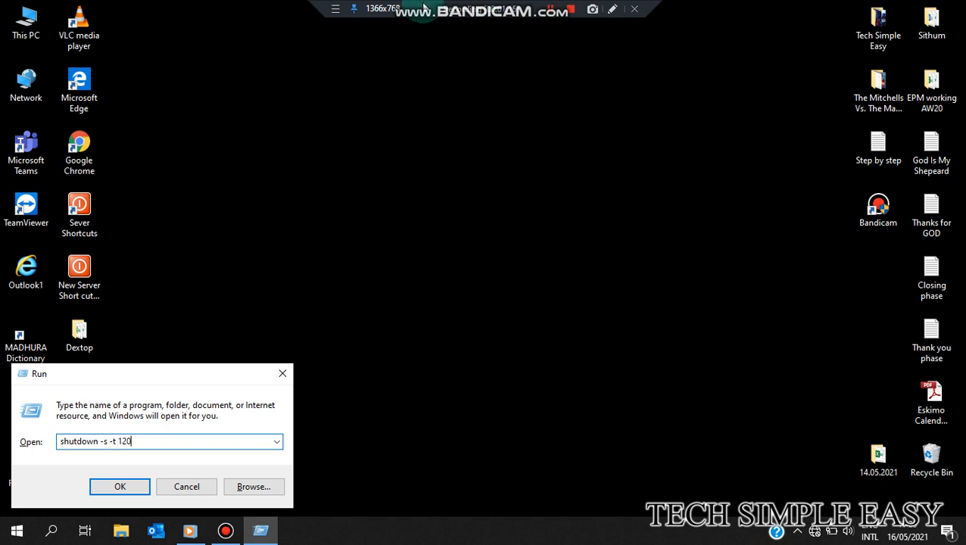
text(0)
key(Return)
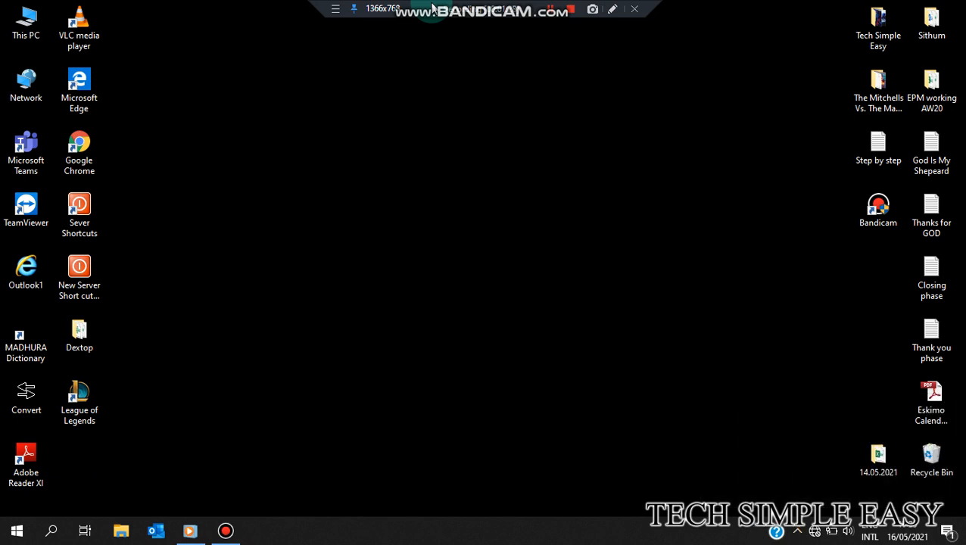
Step: Cancel the scheduled shutdown by running the command "shutdown -a"
key(super+r)
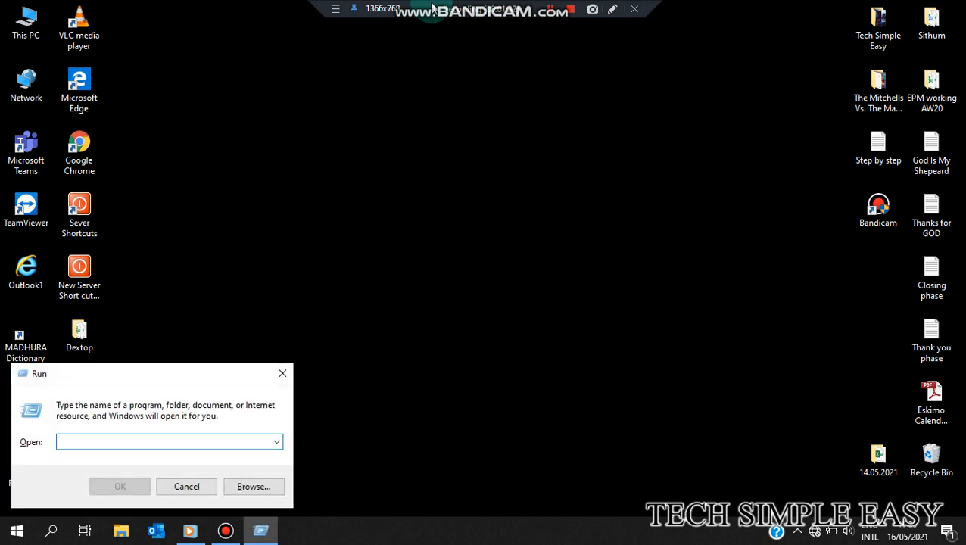
text(shutdown)
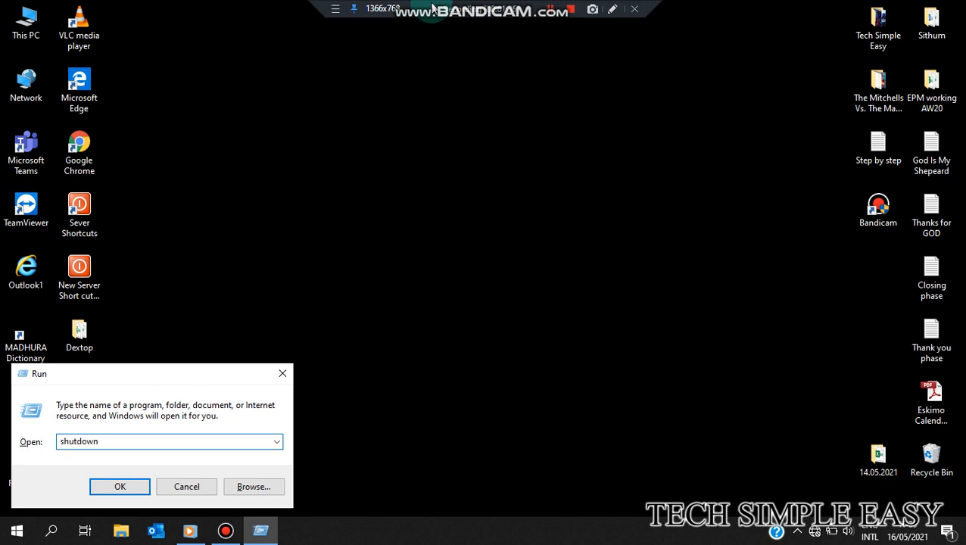
text(-)
key(BackSpace)
text(-s)
key(BackSpace)
key(BackSpace)
text(-a)
key(Return)
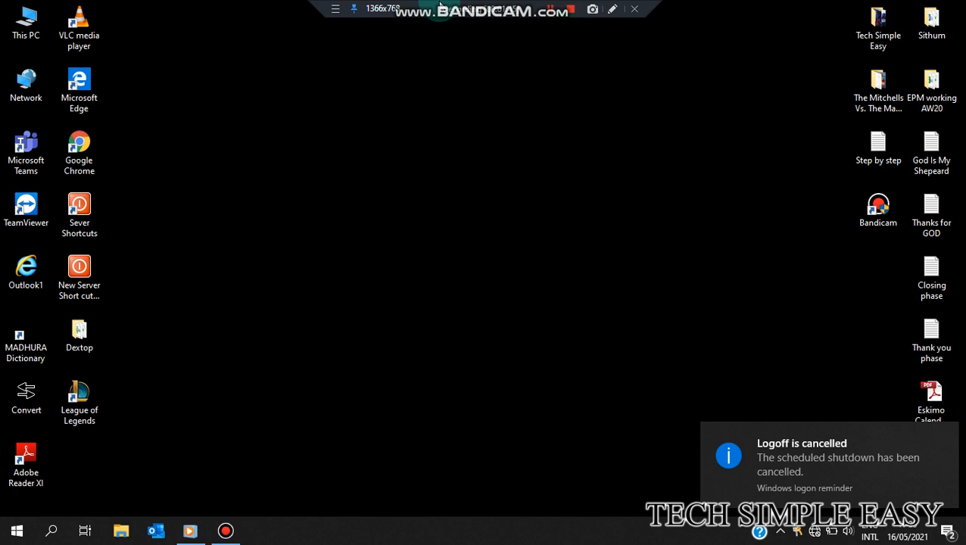
Step: Start a new desktop shortcut with the item location "shutdown.exe -s -t 1200"
right_click(356, 288)
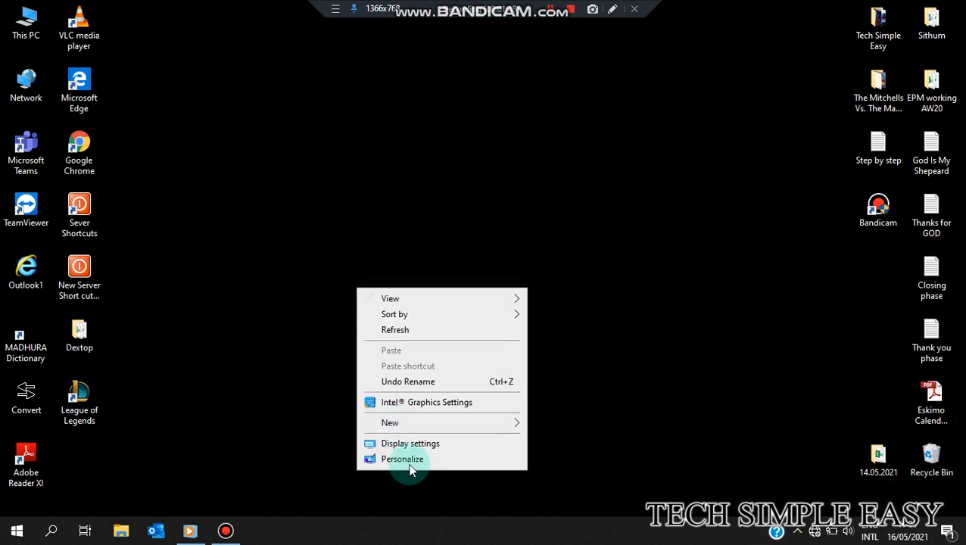
mouse_move(431, 429)
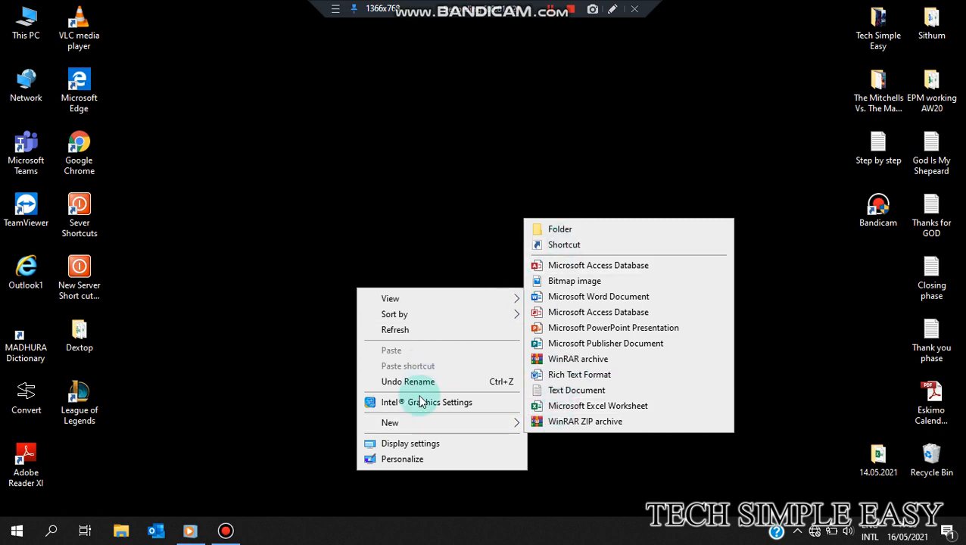
click(423, 428)
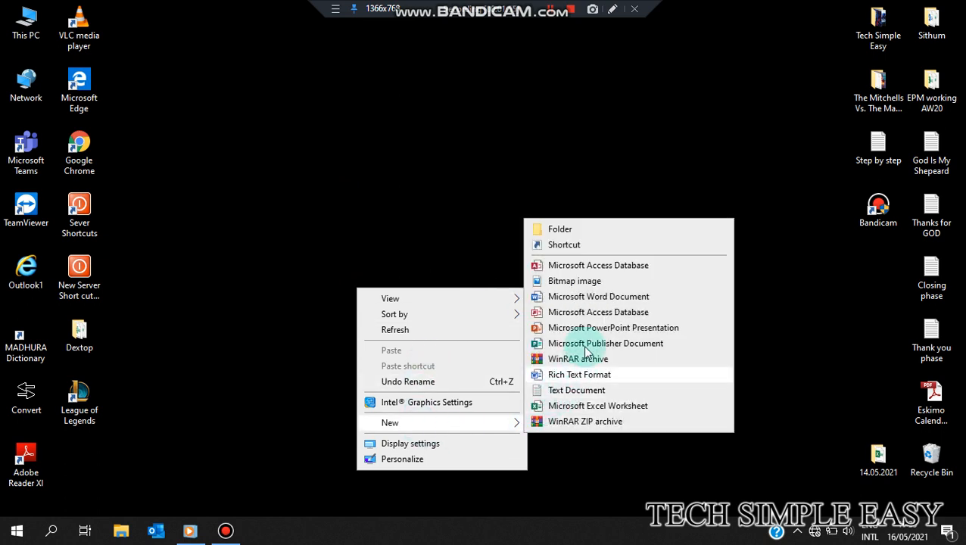
click(598, 247)
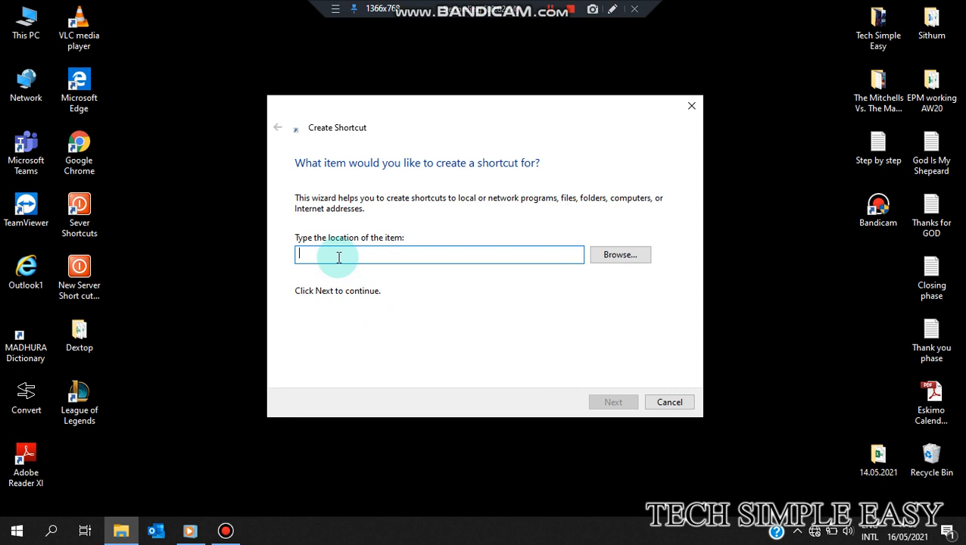
text(shutdown)
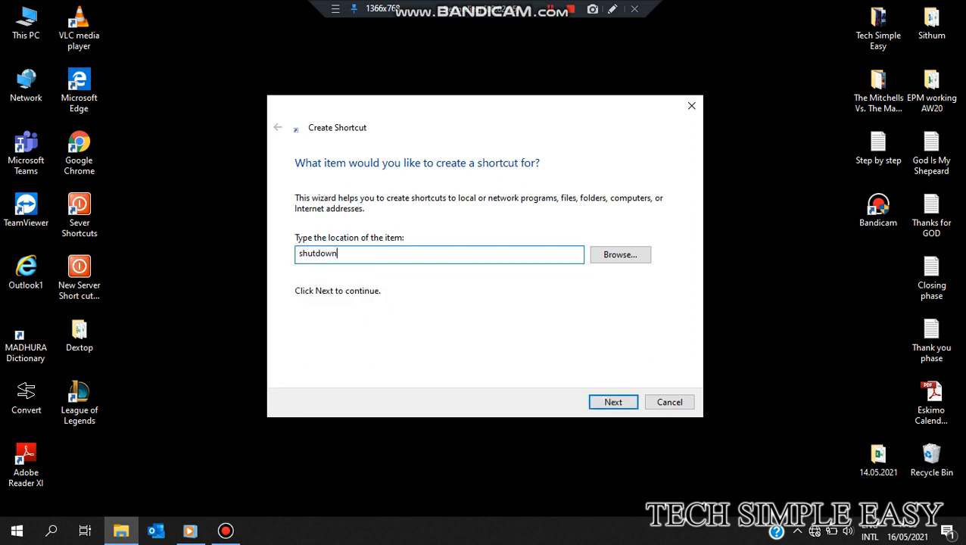
text(.exe -s -t 1200)
click(614, 402)
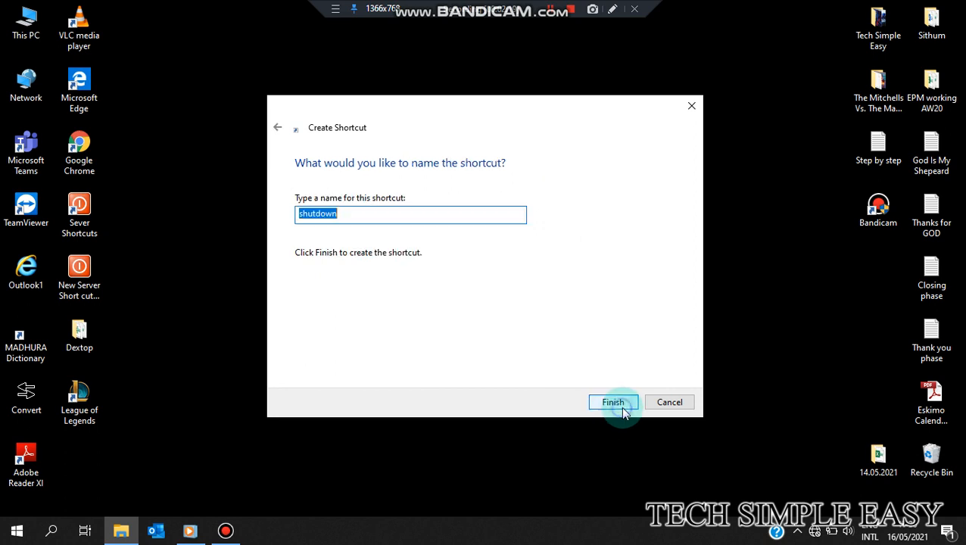
Step: Name the shortcut "shutdown within 20min", finish creating it and place it near the middle of the desktop
key(End)
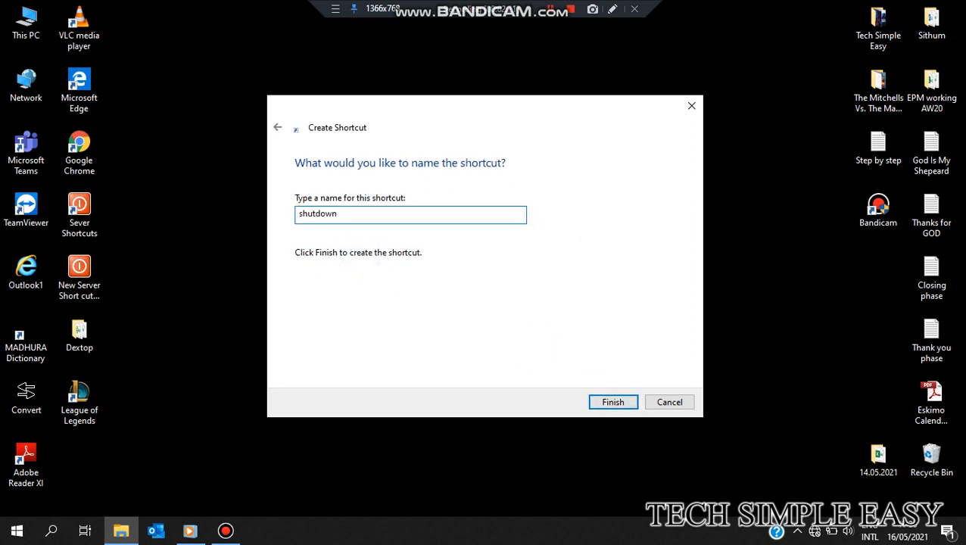
text(within 20min)
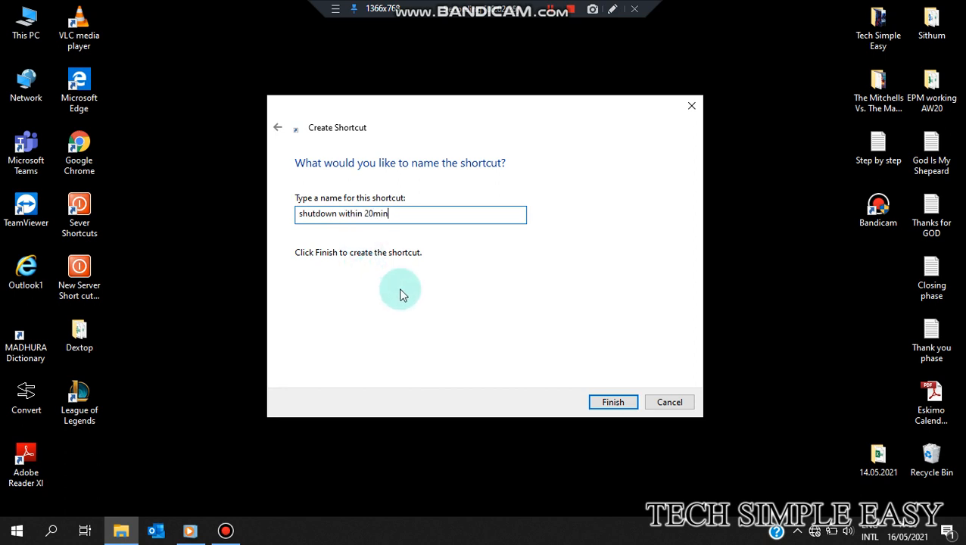
click(608, 408)
drag(344, 333, 448, 262)
Step: Change the icon of the "shutdown within 20min" shortcut to the orange power symbol and run the shortcut
right_click(448, 261)
click(502, 505)
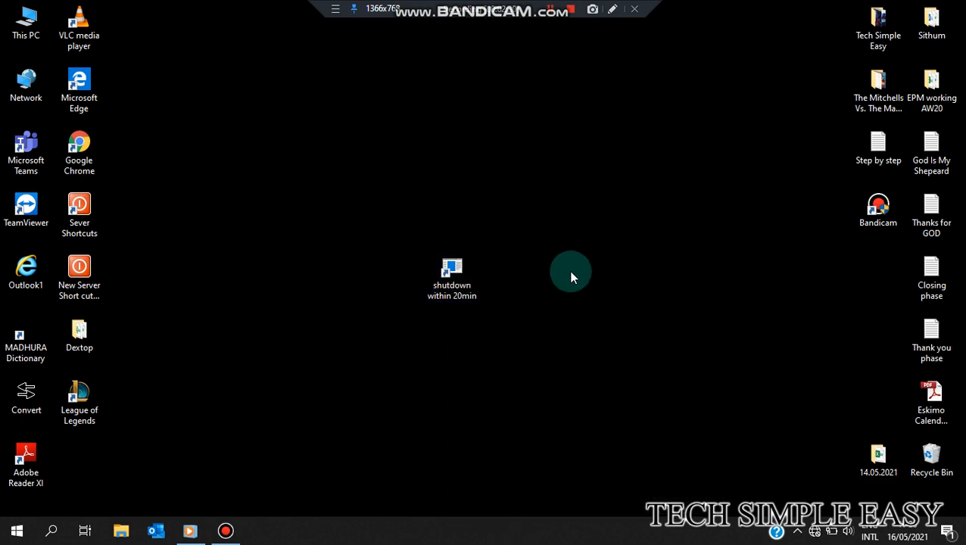
click(594, 397)
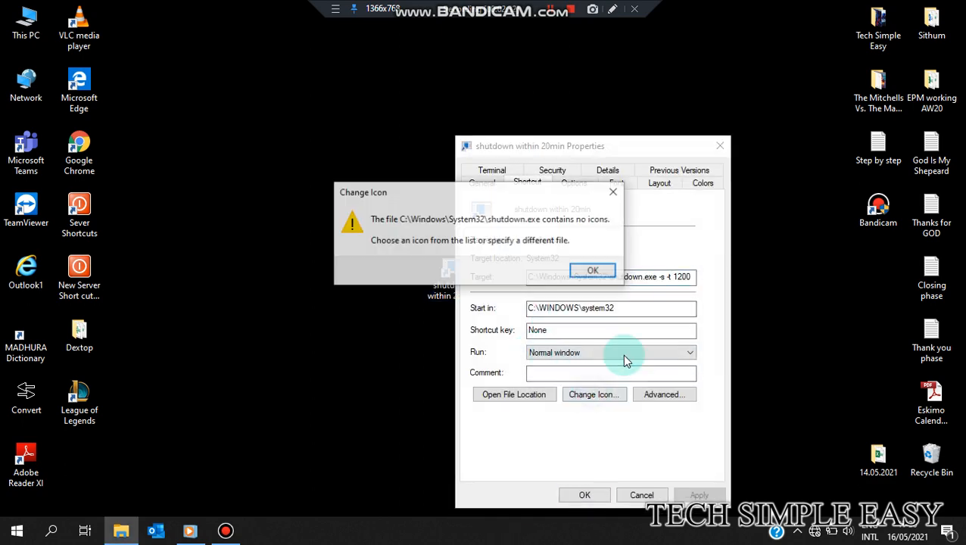
click(582, 273)
click(679, 389)
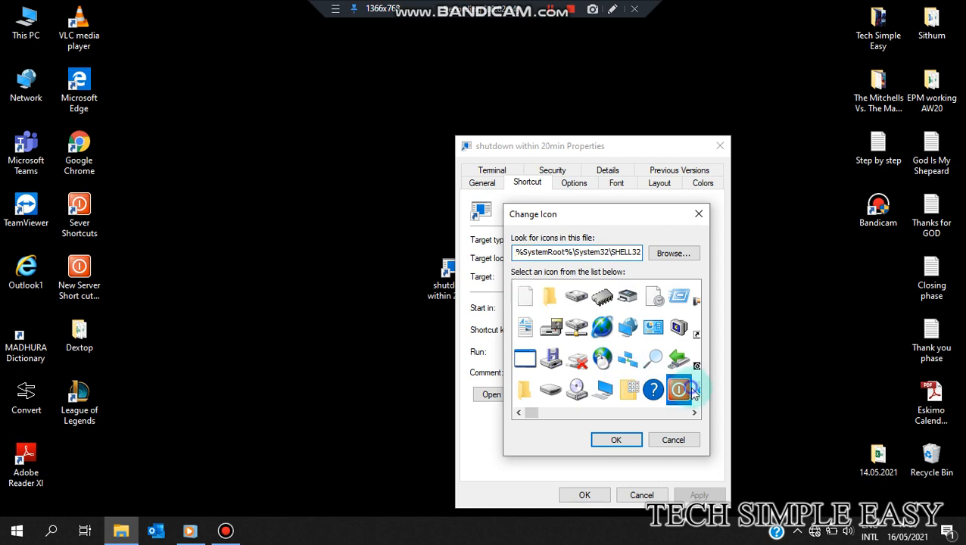
click(616, 440)
click(698, 495)
click(561, 492)
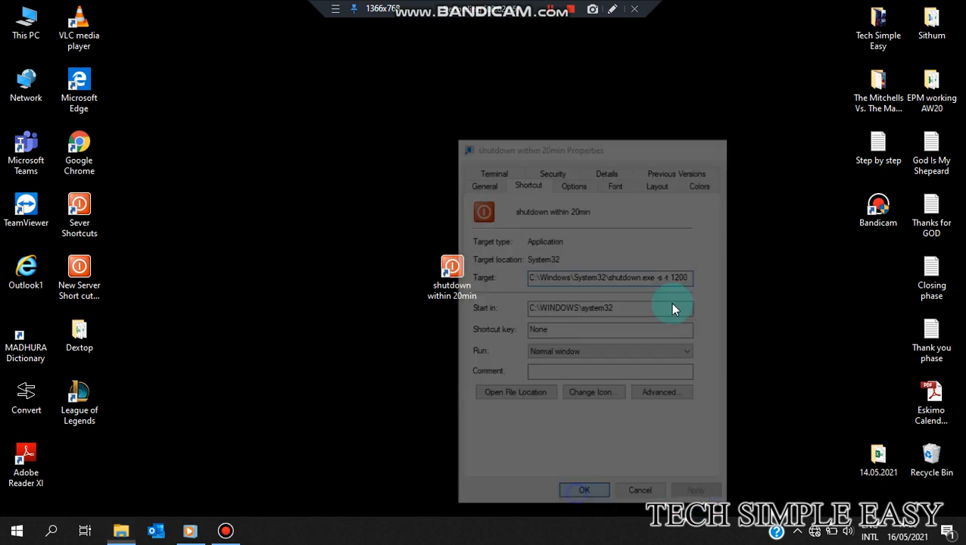
double_click(476, 290)
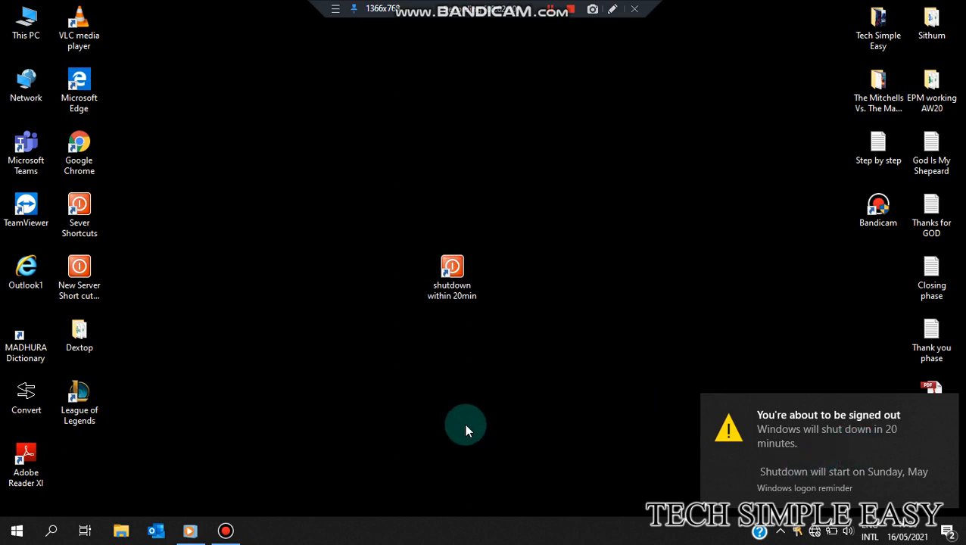
Step: Start another desktop shortcut with the item location "shutdown -a"
right_click(398, 377)
mouse_move(437, 332)
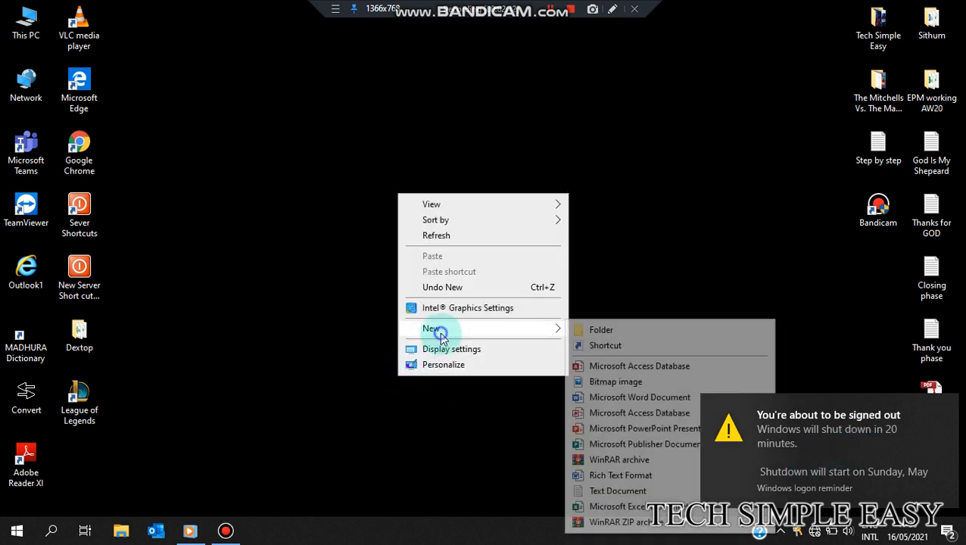
click(610, 345)
text(s)
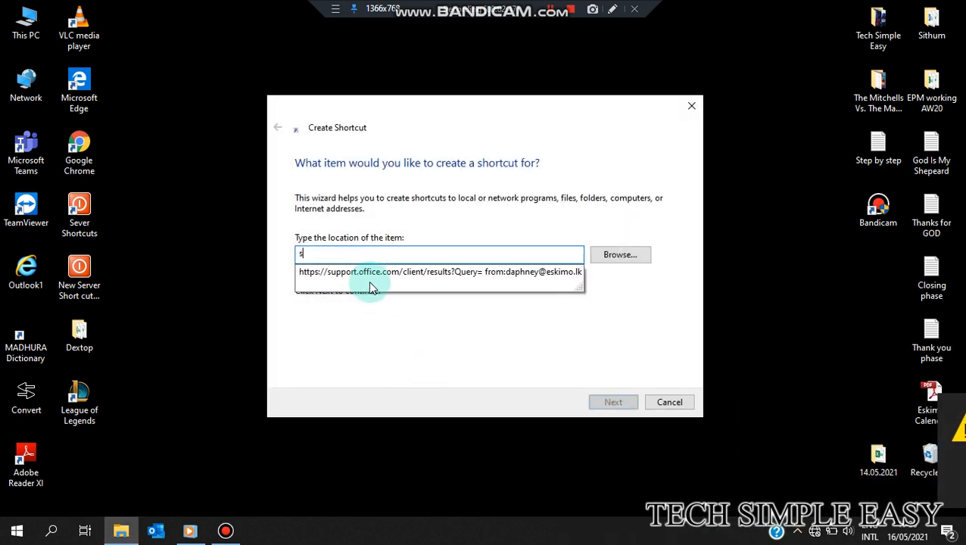
text(h)
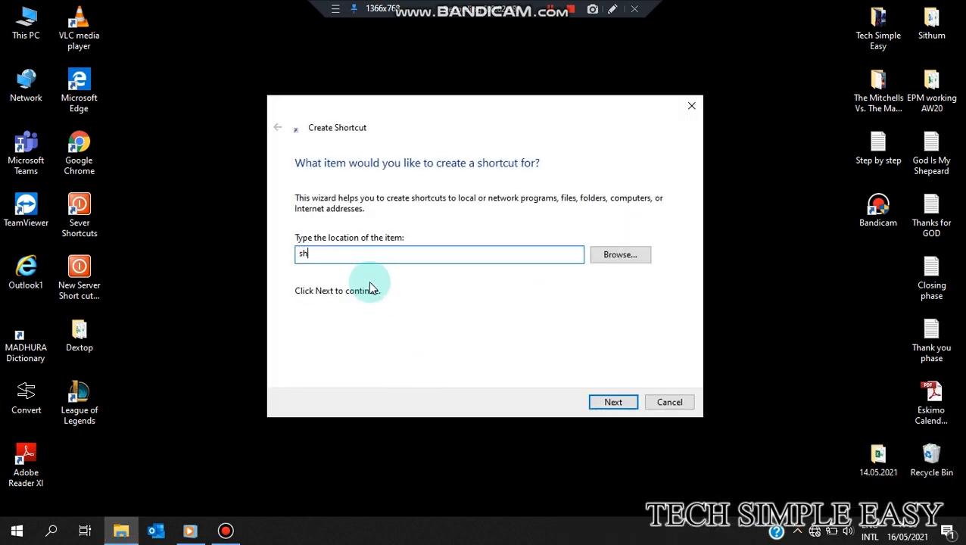
text(utdown -a)
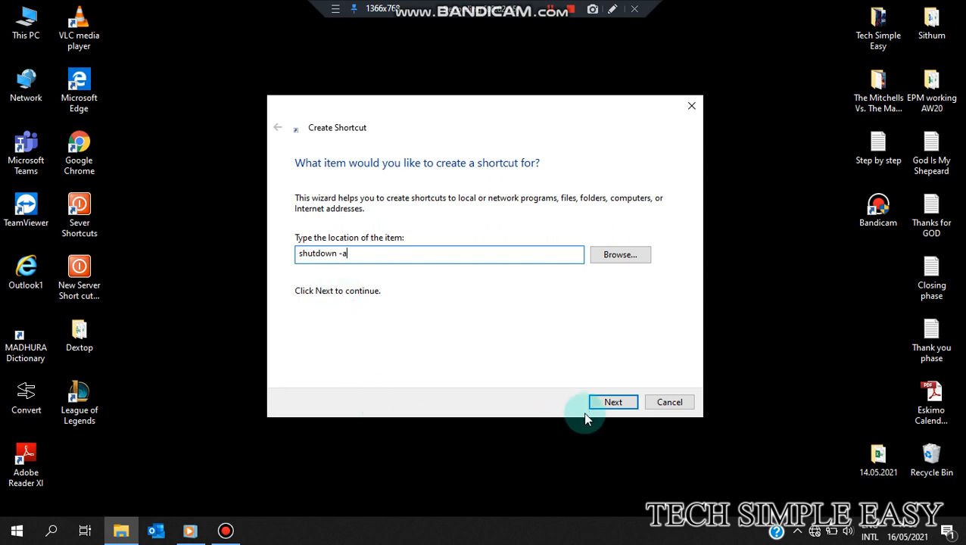
click(608, 401)
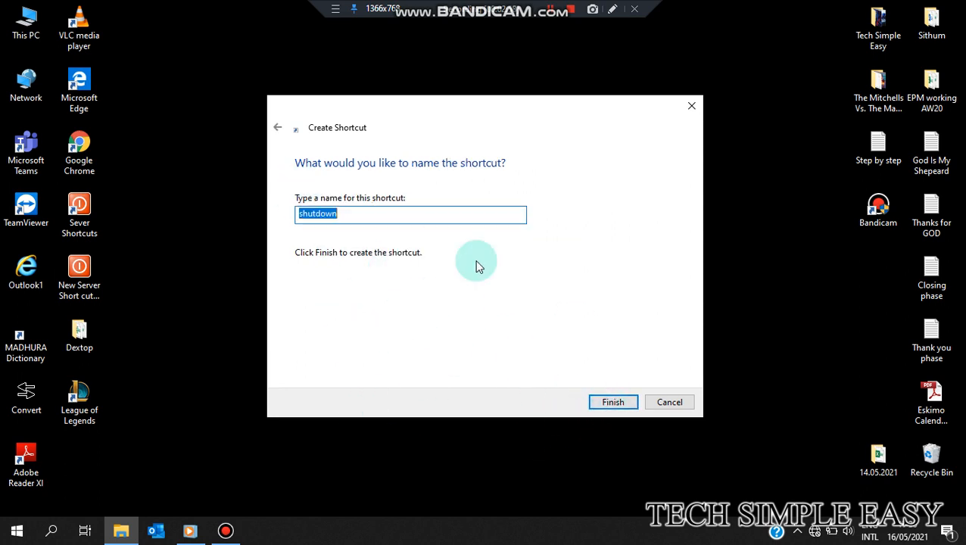
Step: Name the new shortcut "shutdown cancel" and finish creating it
click(441, 212)
text(cancel)
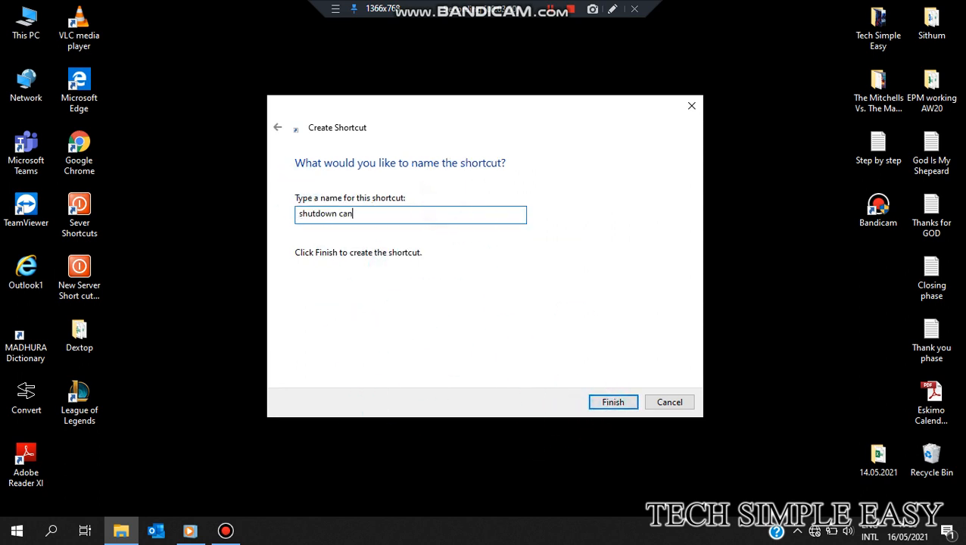
click(611, 402)
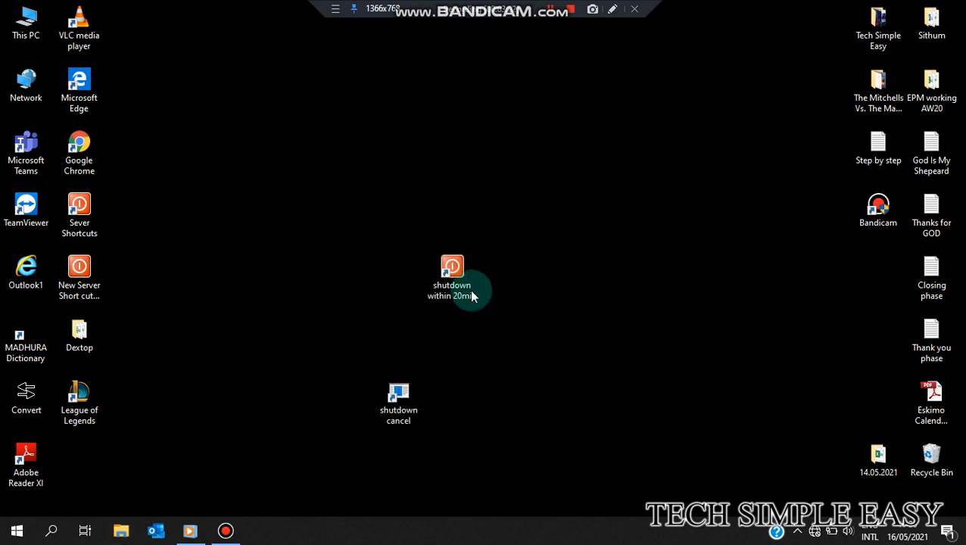
Step: Change the icon of the "shutdown cancel" shortcut to the red prohibition sign
right_click(392, 381)
click(415, 371)
click(505, 393)
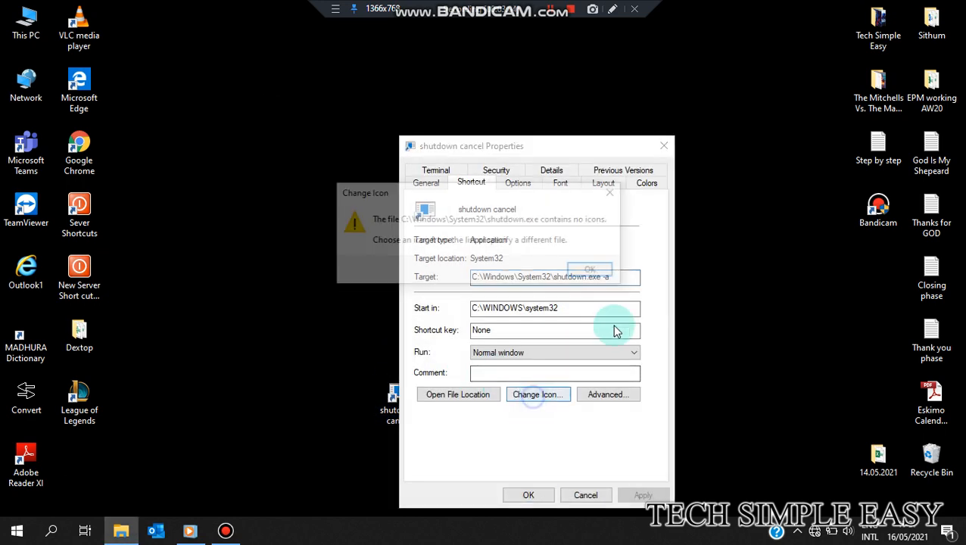
click(598, 276)
scroll(556, 390, down, 5)
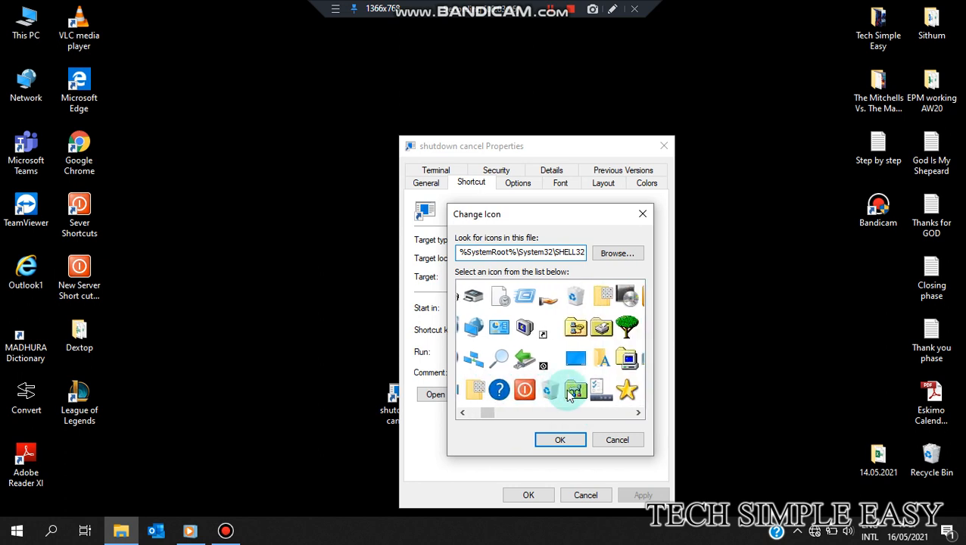
click(627, 333)
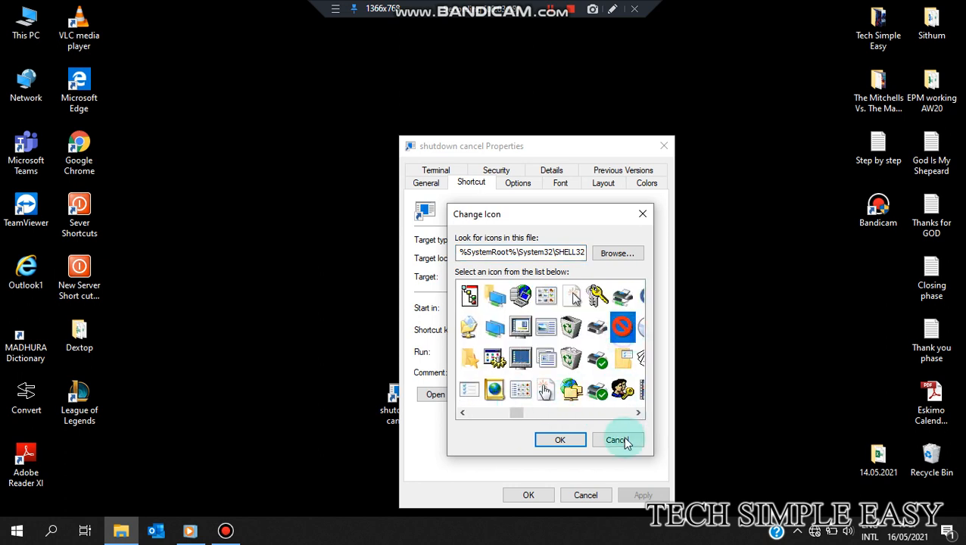
click(559, 440)
click(643, 495)
click(528, 493)
Step: Place the "shutdown cancel" shortcut beside the 20-minute shutdown shortcut and run it to cancel the pending shutdown
drag(394, 400, 505, 272)
double_click(501, 266)
click(653, 425)
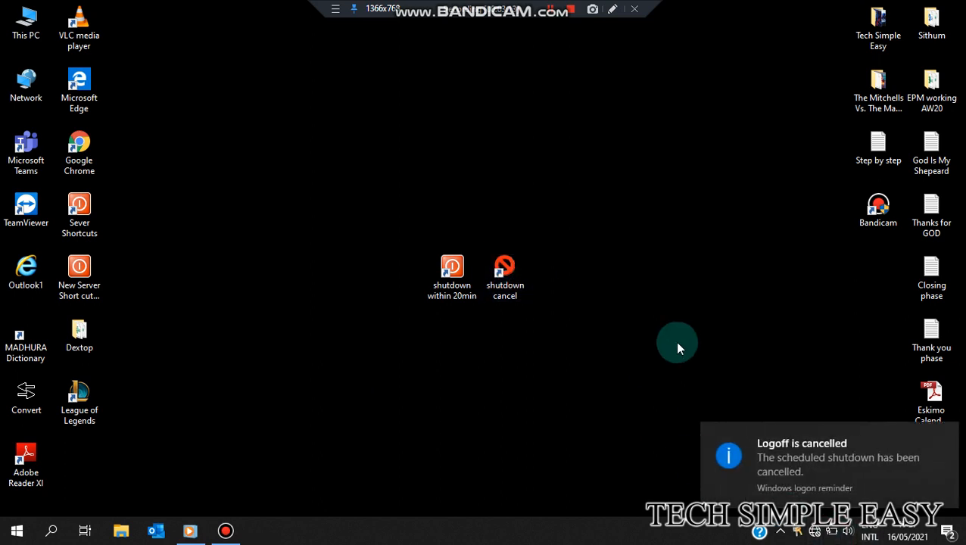
click(943, 442)
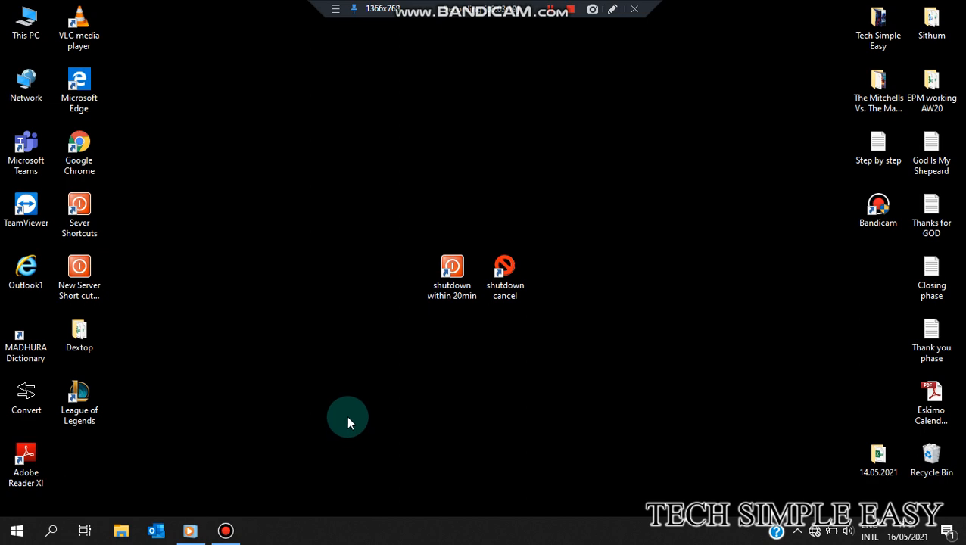
click(17, 531)
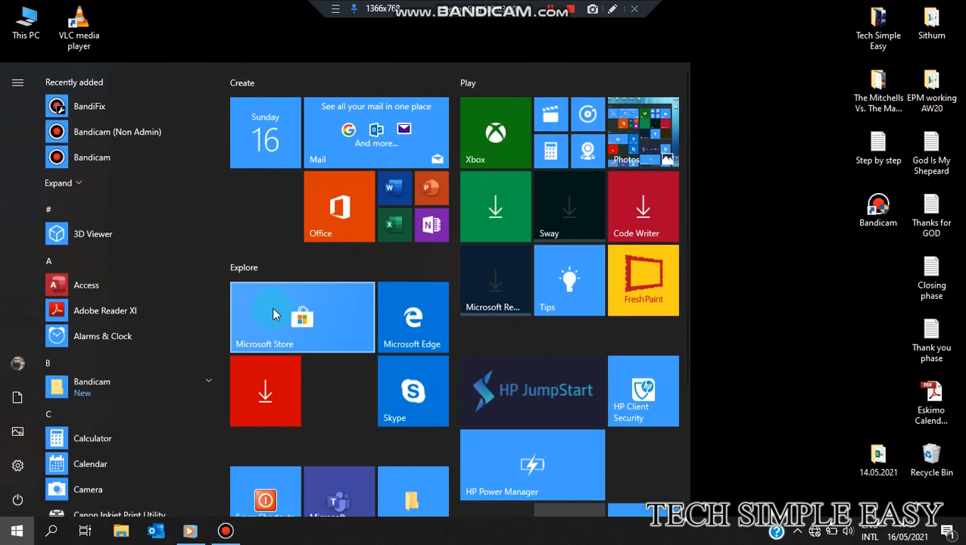
scroll(123, 356, down, 1)
click(829, 261)
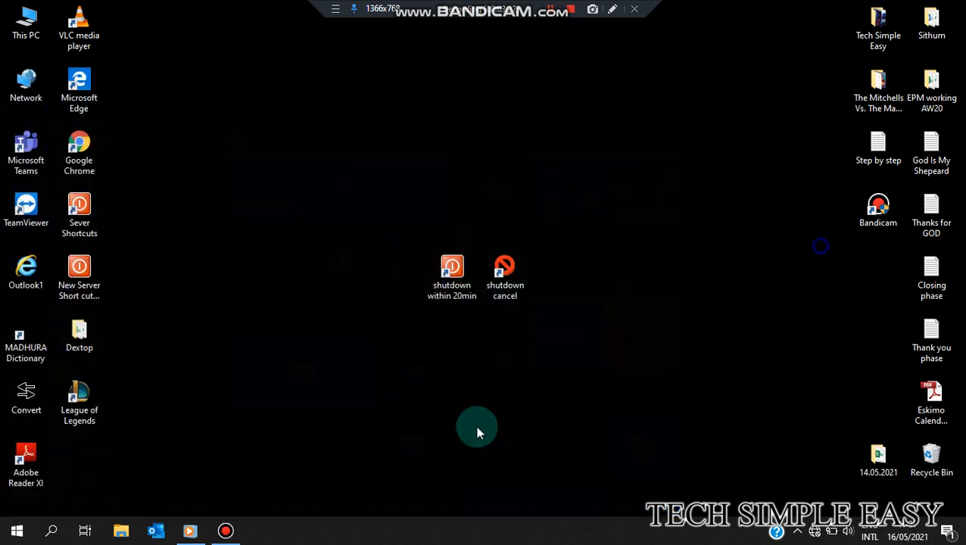
Step: Switch to Task Scheduler by searching for "task", and move its window slightly on the desktop
click(16, 530)
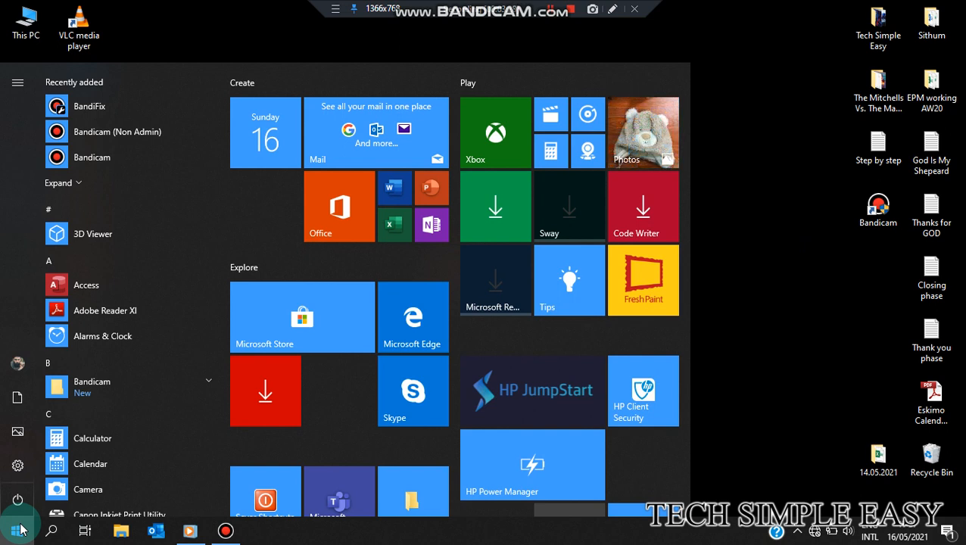
text(task)
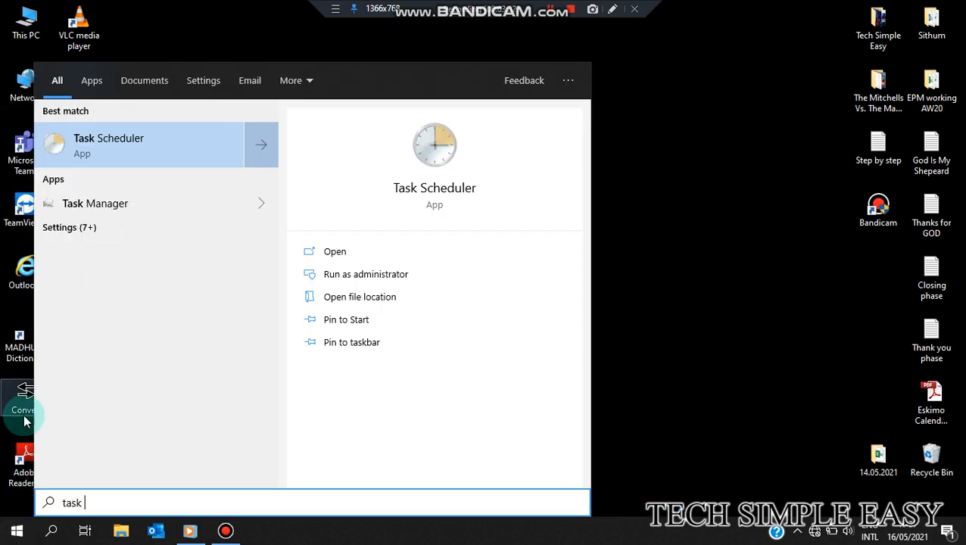
click(152, 151)
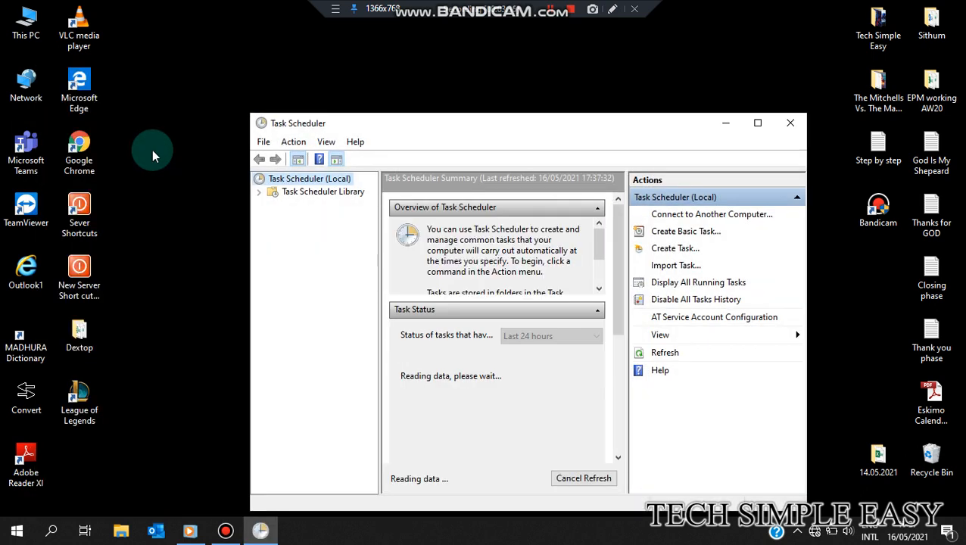
drag(499, 125, 468, 94)
Step: Start a new basic task in Task Scheduler and name it "Shutdown @ 8.00am", without a description
click(262, 111)
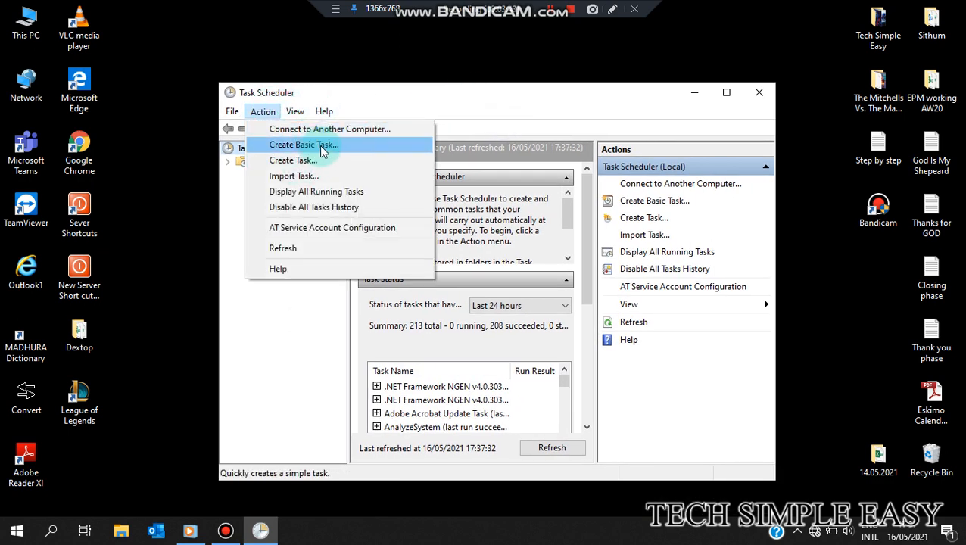
click(319, 145)
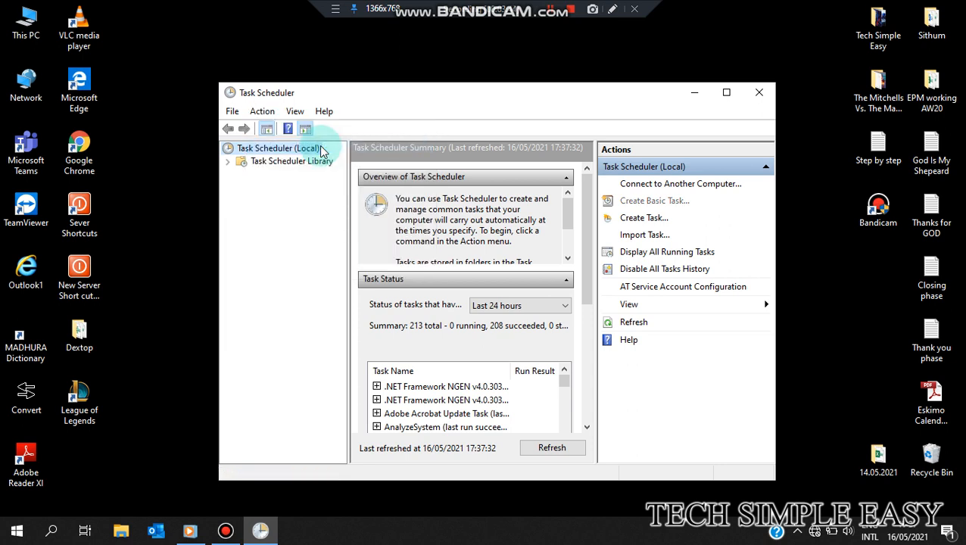
click(937, 203)
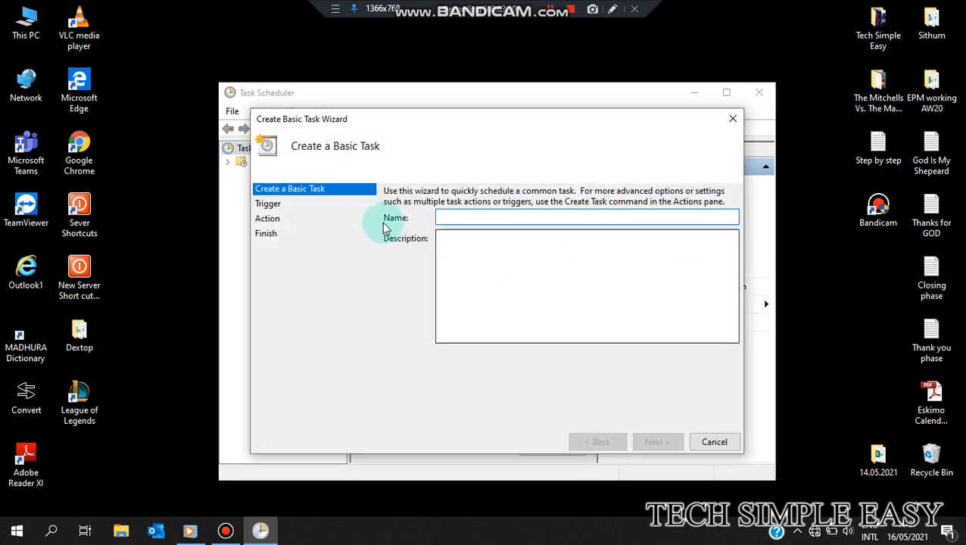
click(456, 216)
text(Shutdown @)
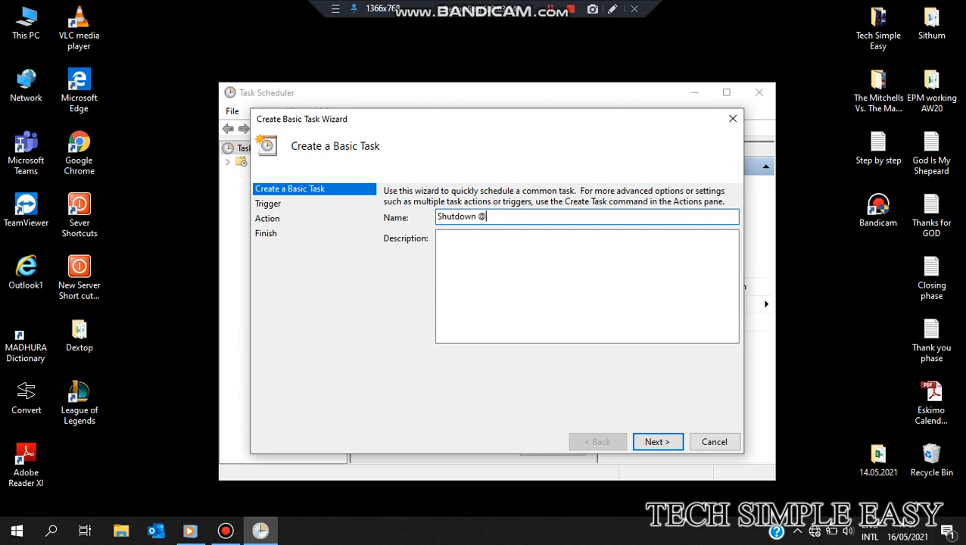
text( 8.00am)
click(514, 273)
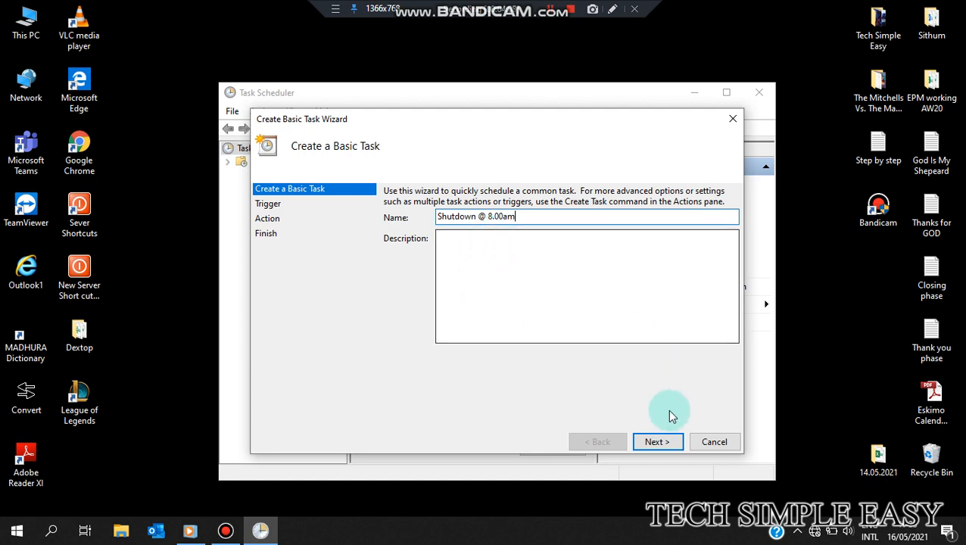
click(504, 256)
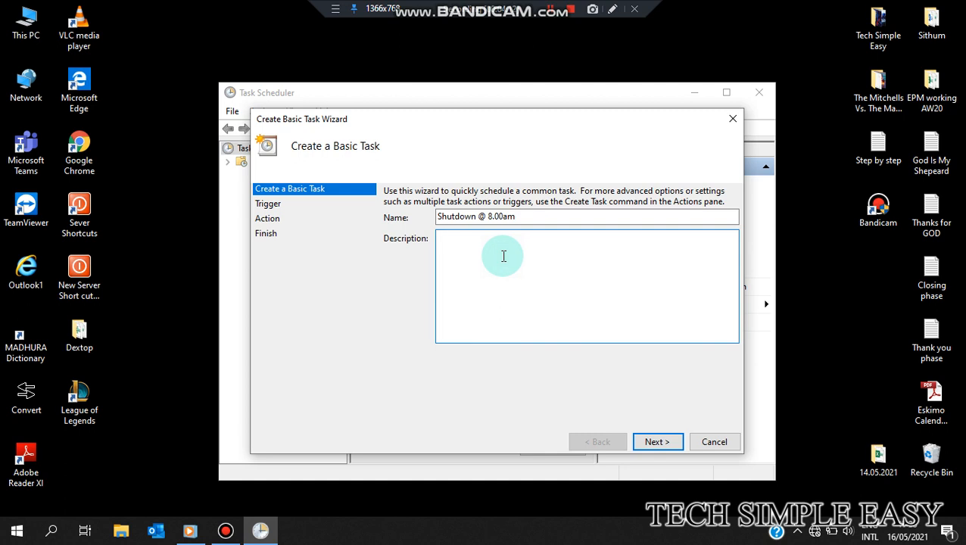
click(661, 441)
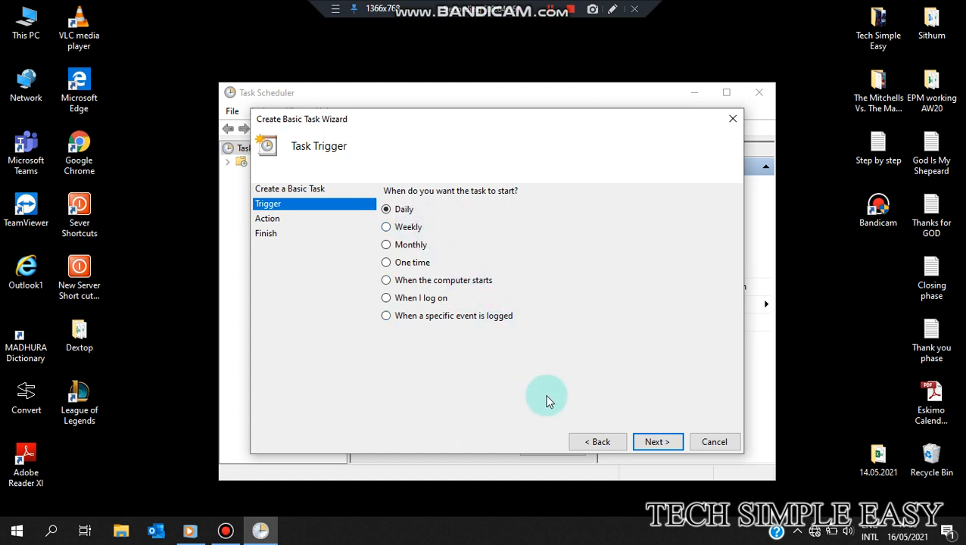
Step: Set the task's trigger to Daily, starting on 17/05/2021 at 08:00:00
click(664, 449)
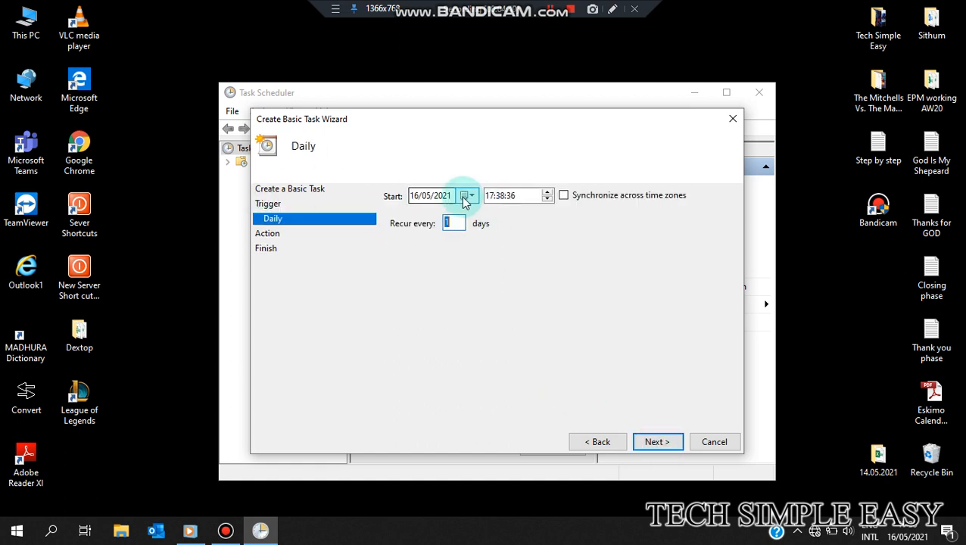
click(464, 196)
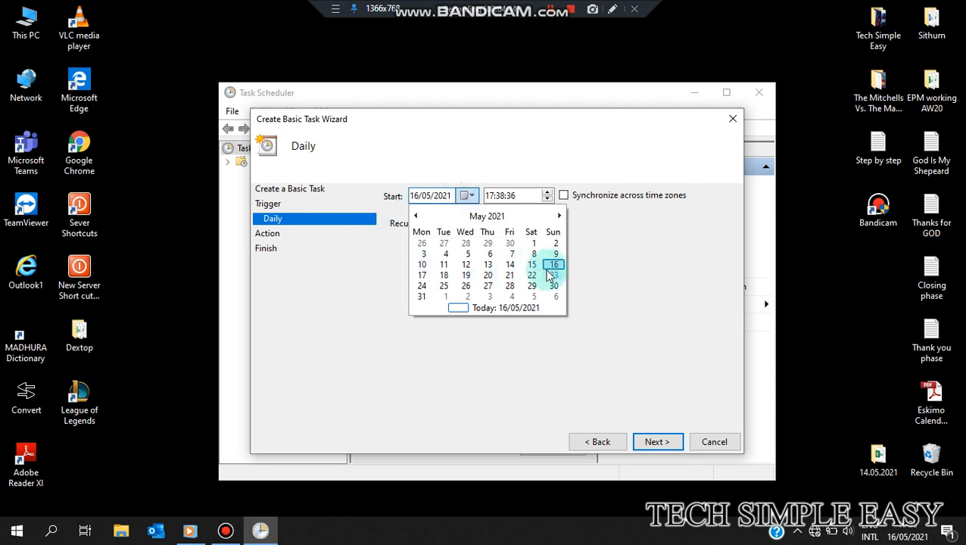
click(421, 276)
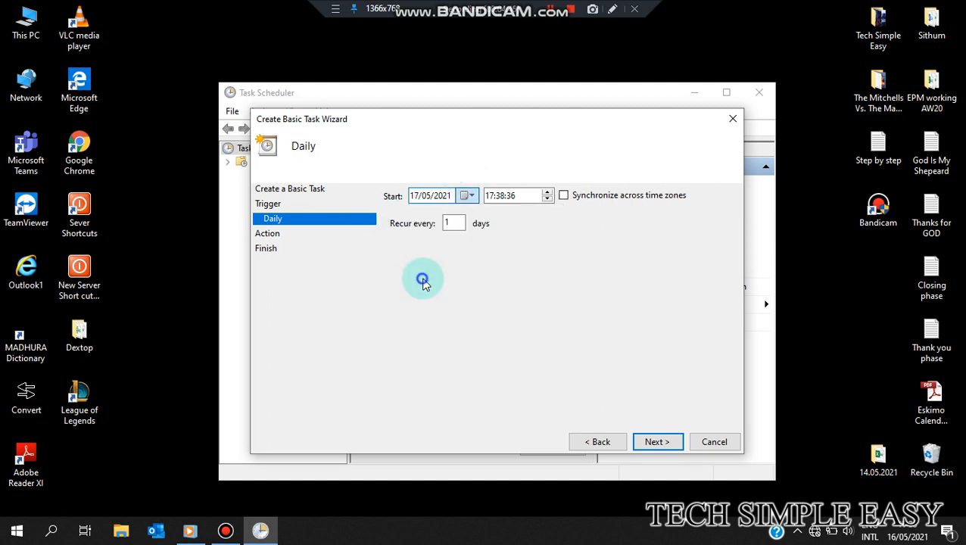
click(488, 195)
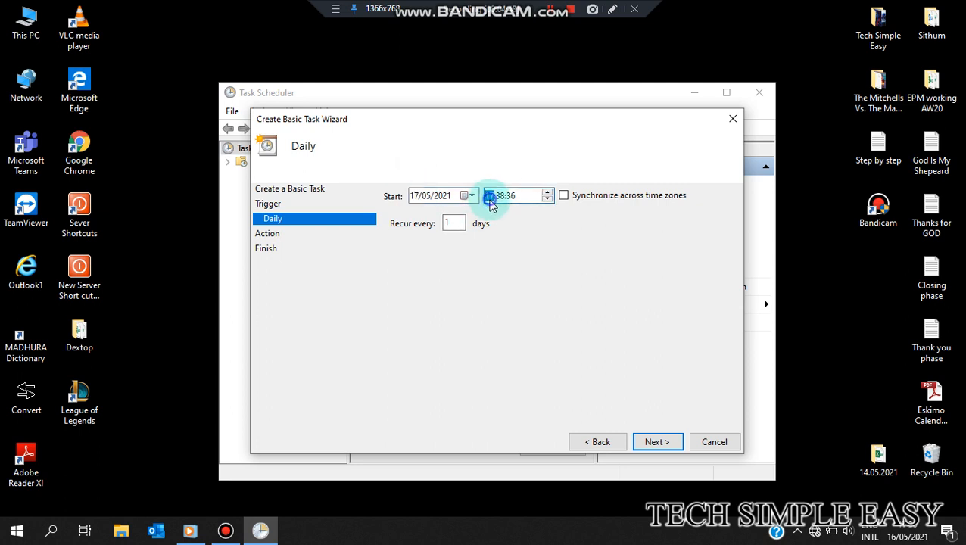
click(494, 196)
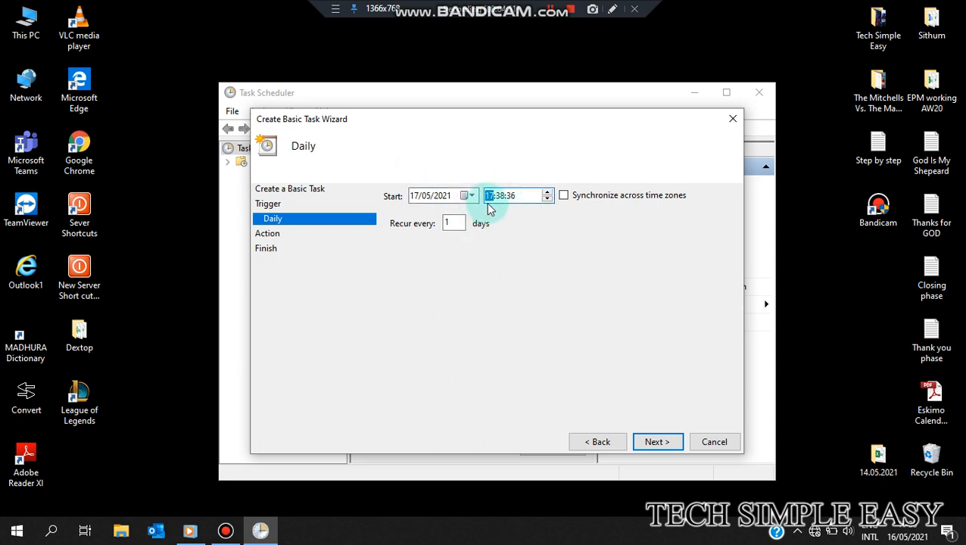
click(501, 199)
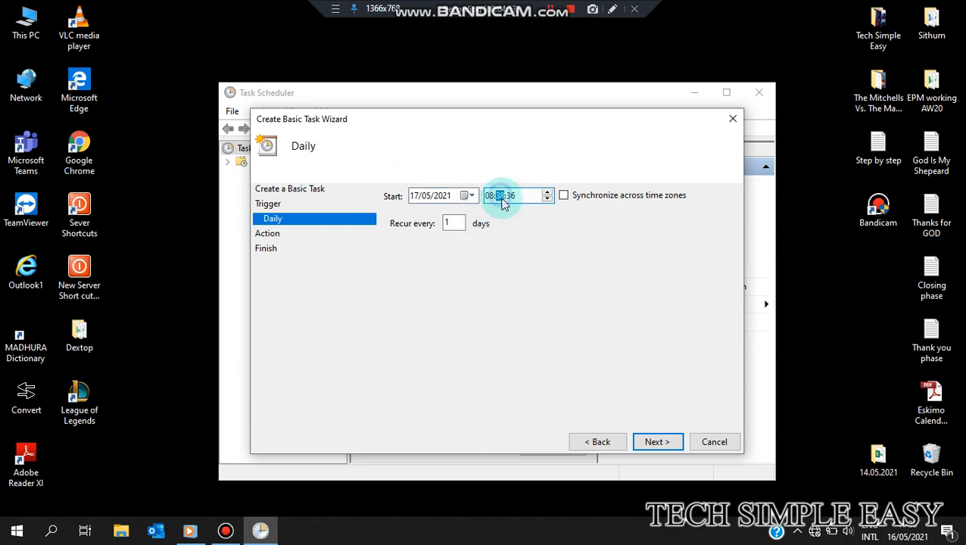
click(524, 202)
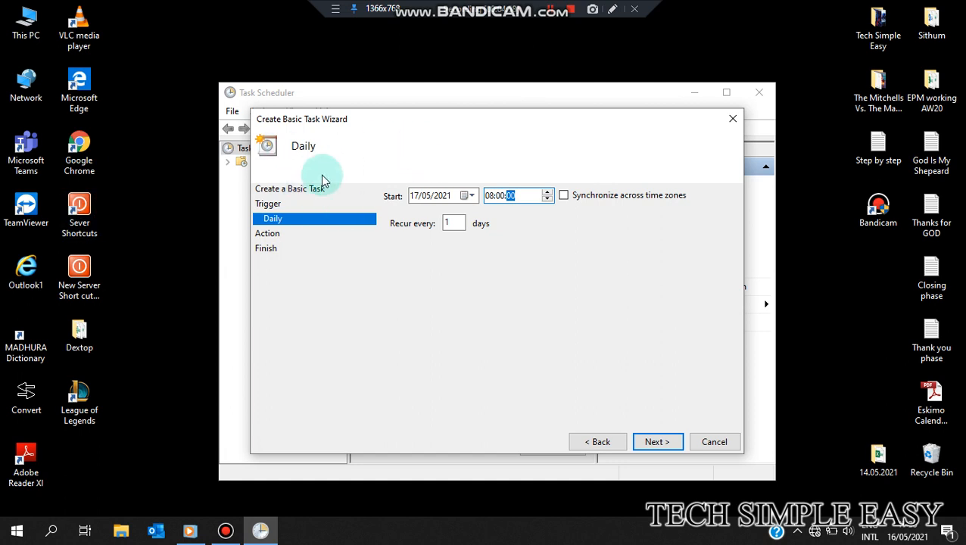
click(656, 442)
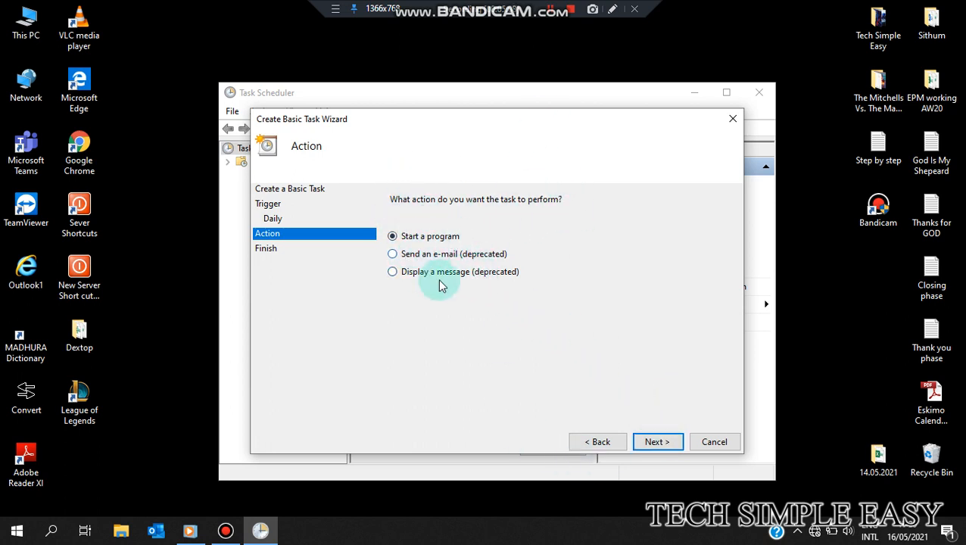
Step: Make the task start the program "Shutdown" with the arguments "/s /f /t 0" and finish creating it
click(656, 441)
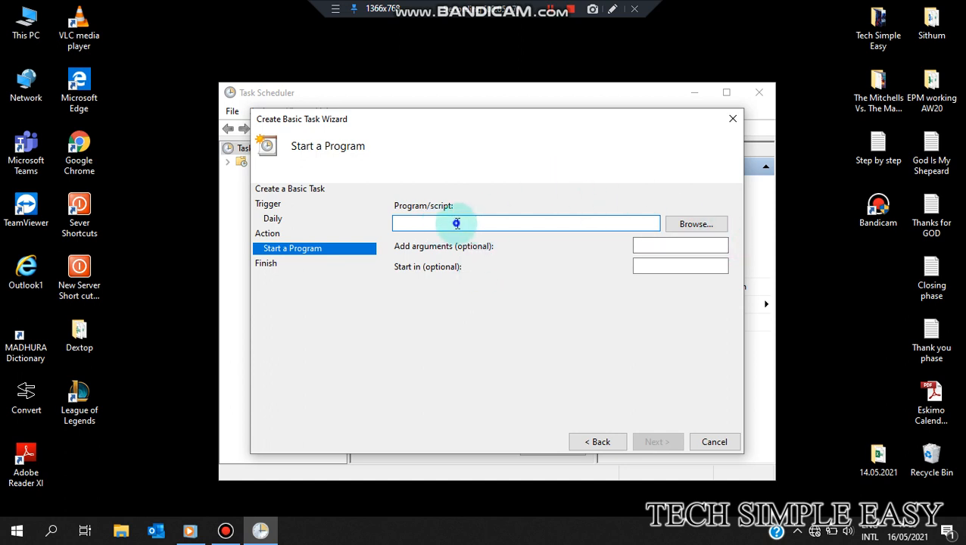
text(Shutdown)
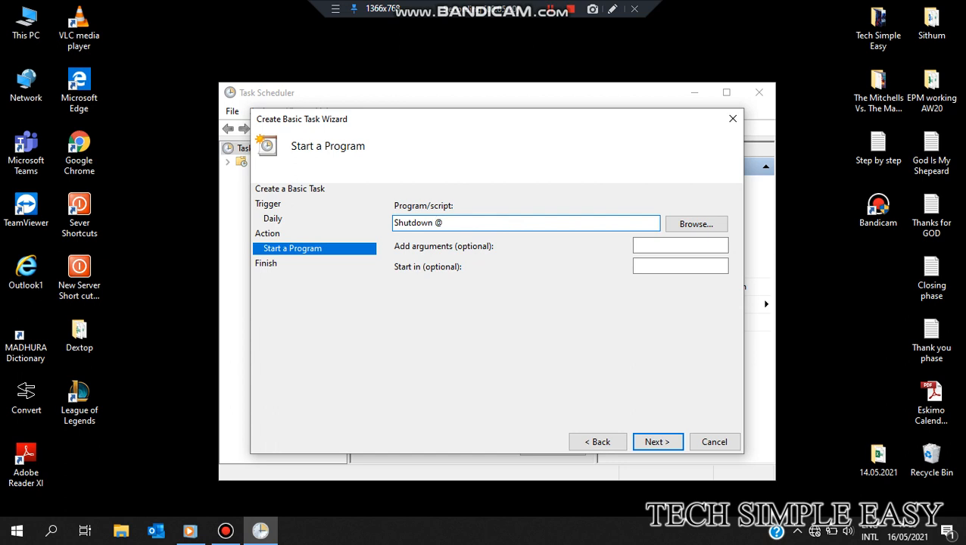
click(671, 244)
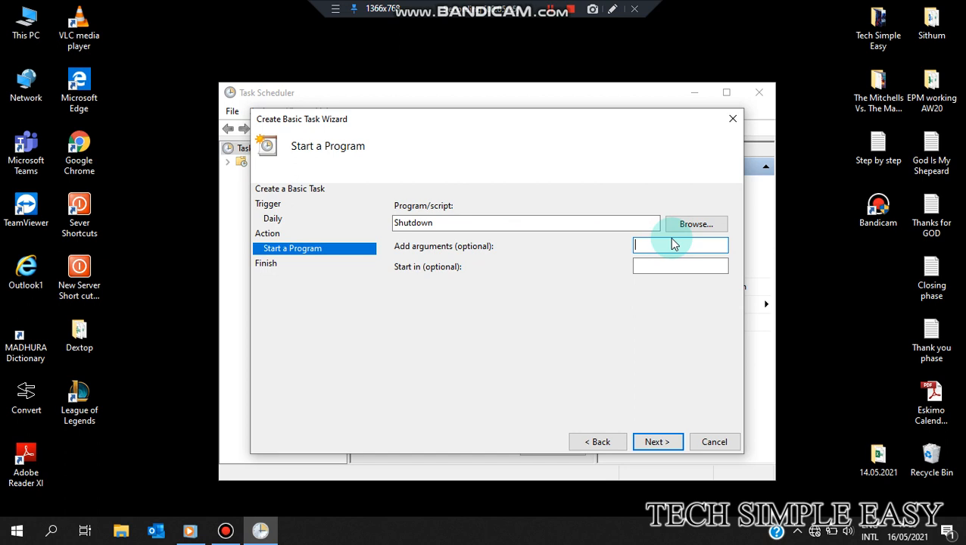
text(/s /f /t 0)
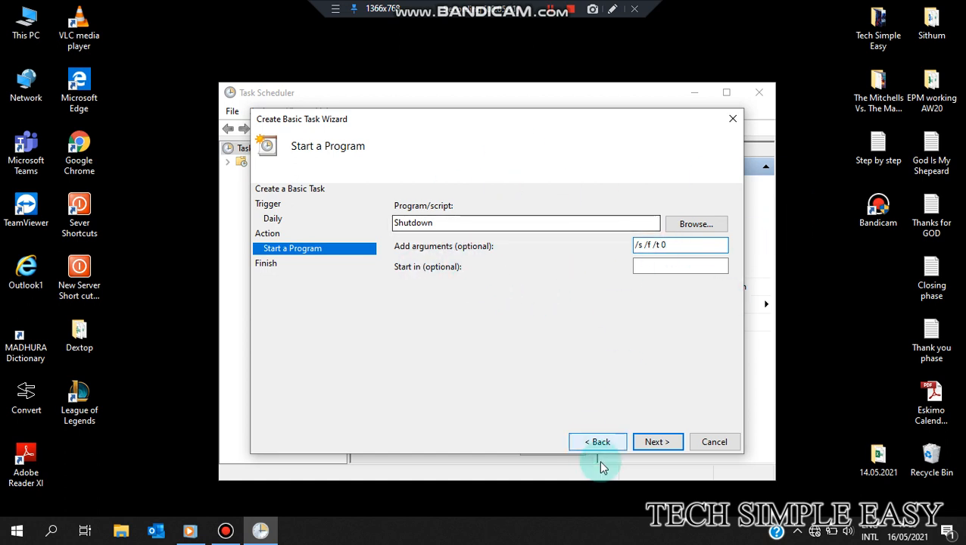
click(656, 447)
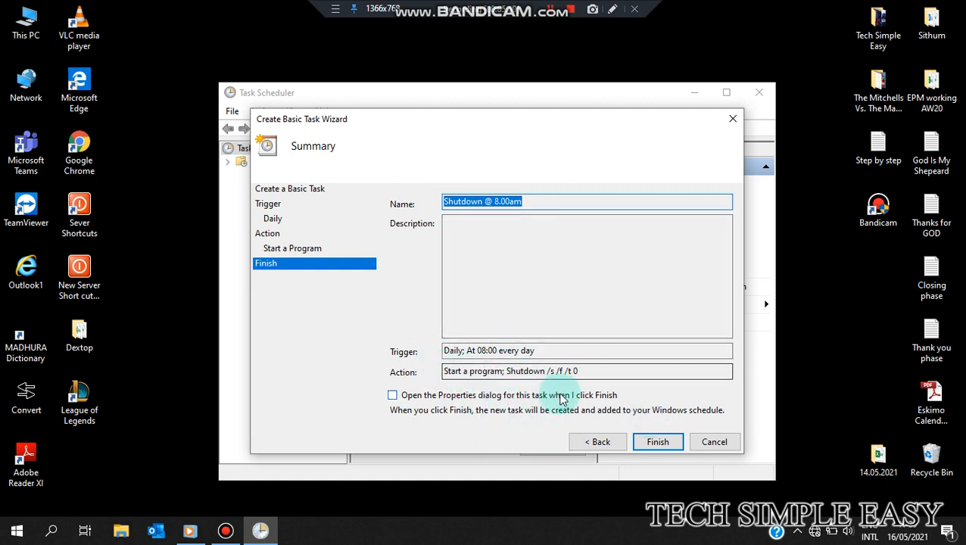
click(657, 443)
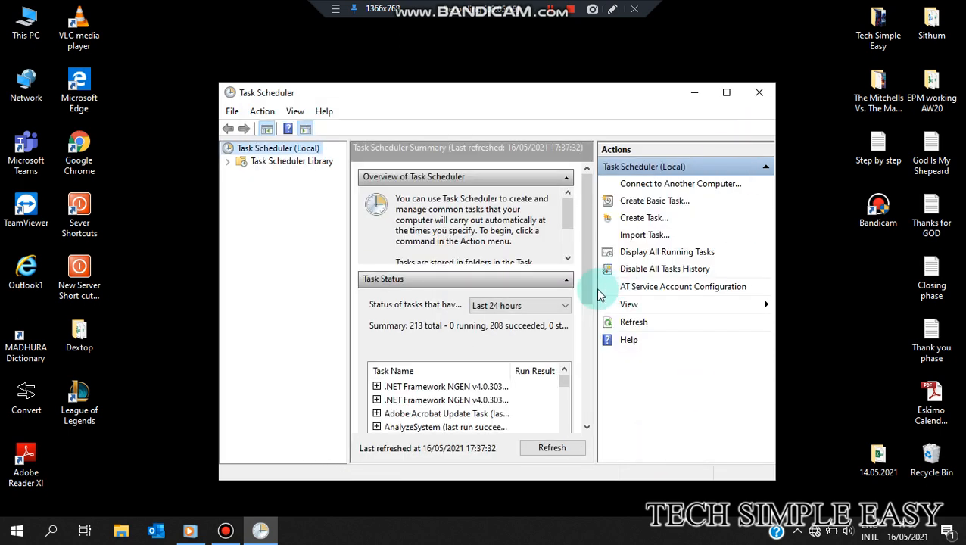
Step: Widen the Task Scheduler summary area, then minimize the window and refresh the desktop
drag(596, 287, 663, 286)
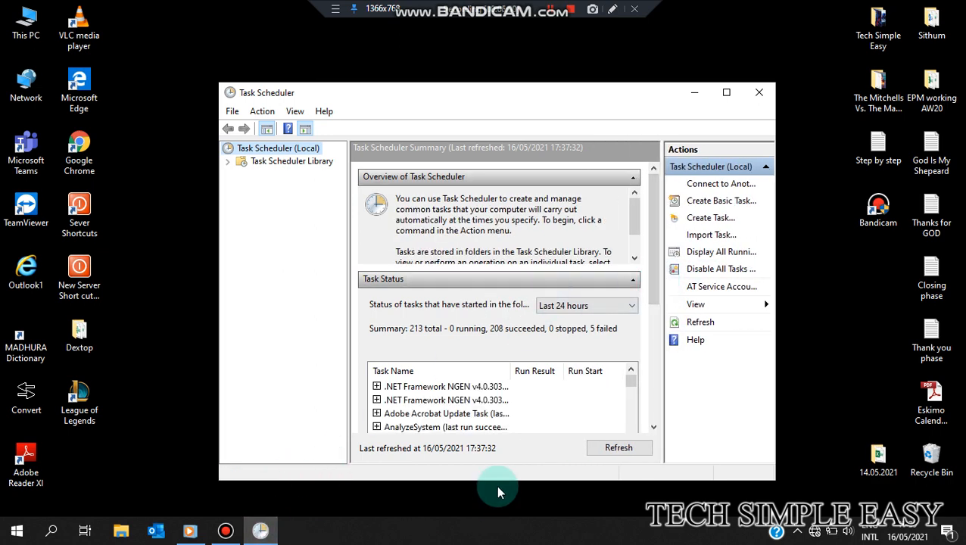
click(700, 91)
right_click(394, 135)
click(431, 179)
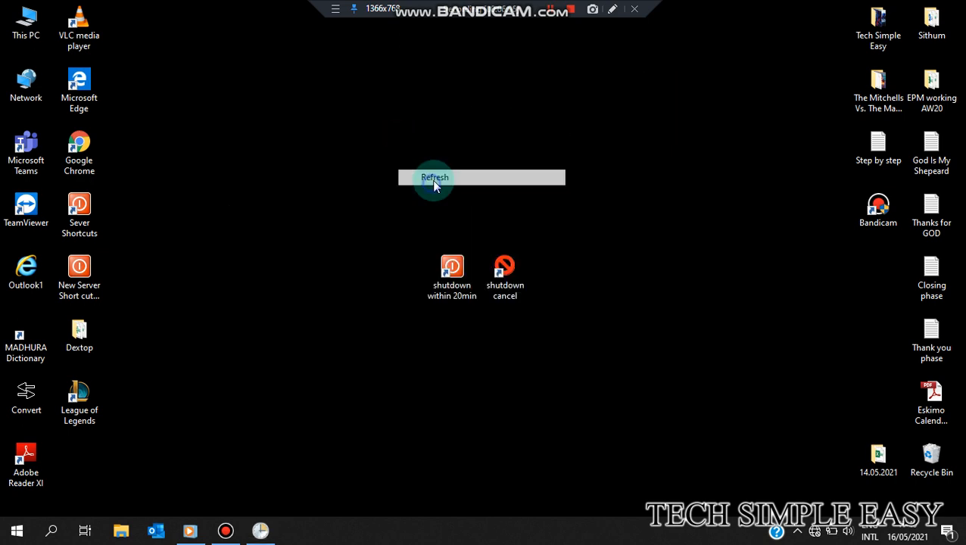